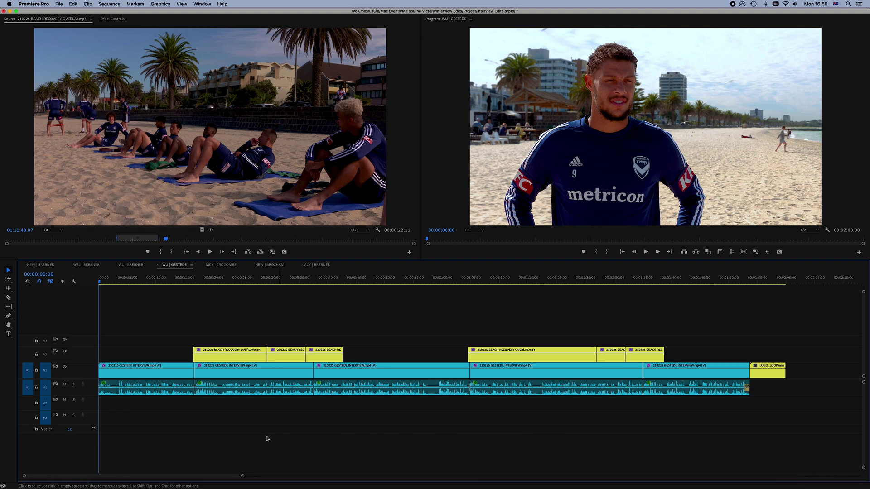
Open the media export settings for the WU | GESTEDE sequence
{"action": "left_click", "coordinate": [168, 281]}
{"action": "left_click_drag", "start_coordinate": [169, 282], "coordinate": [37, 310]}
{"action": "left_click", "coordinate": [60, 4]}
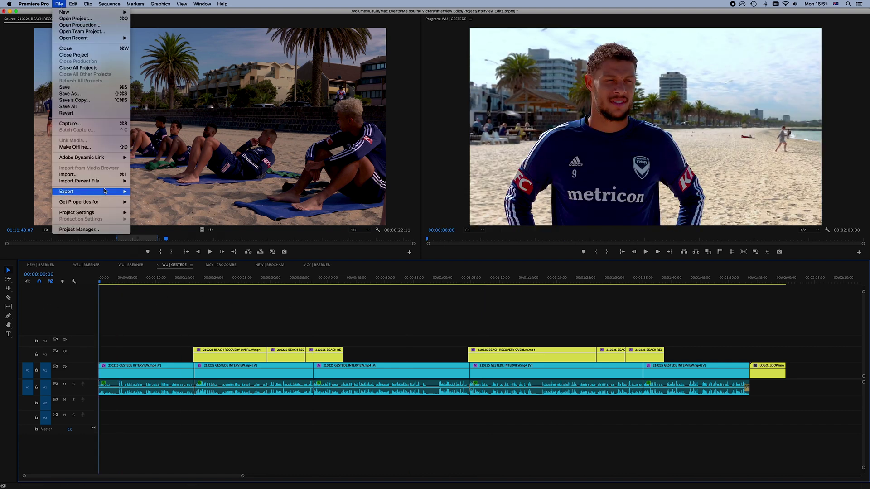
{"action": "left_click", "coordinate": [141, 191]}
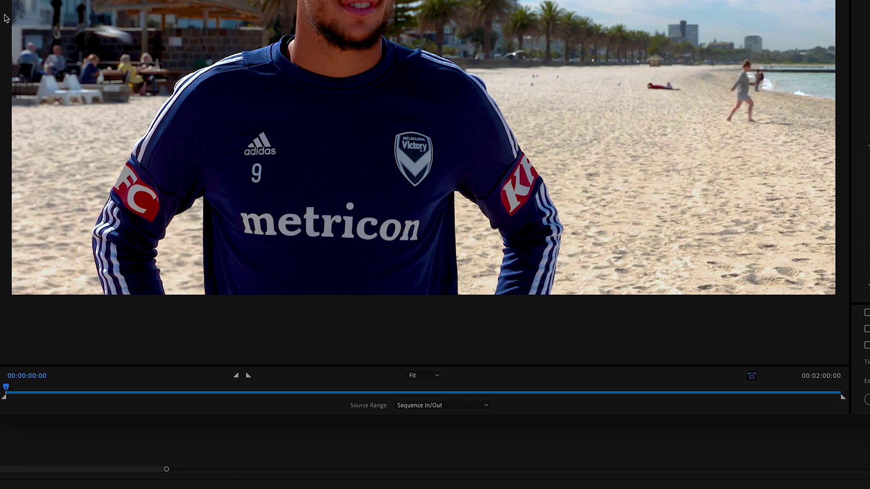
Set a custom export range running from 00:00:22:12 to 00:01:12:07
{"action": "left_click", "coordinate": [29, 395]}
{"action": "left_click_drag", "start_coordinate": [28, 395], "coordinate": [164, 396]}
{"action": "key", "text": "i"}
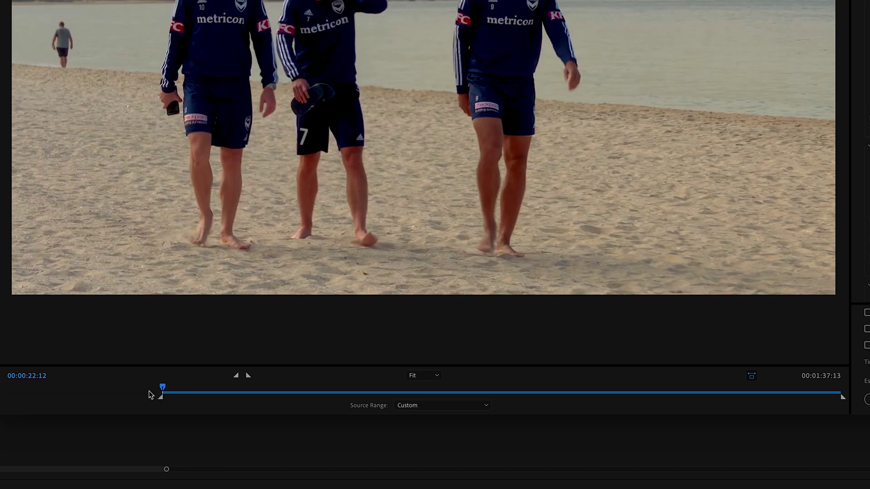
{"action": "left_click", "coordinate": [413, 394]}
{"action": "left_click_drag", "start_coordinate": [478, 392], "coordinate": [511, 393]}
{"action": "key", "text": "o"}
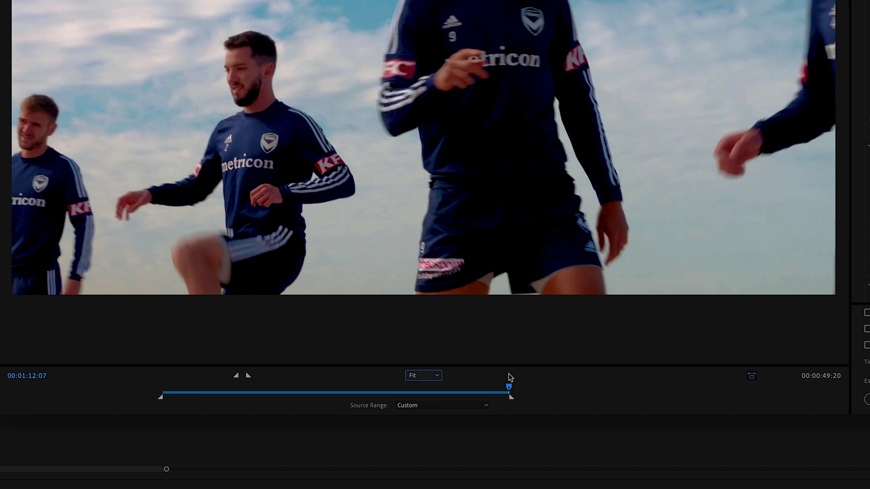
Set the export source range to Entire Sequence
{"action": "left_click", "coordinate": [485, 405]}
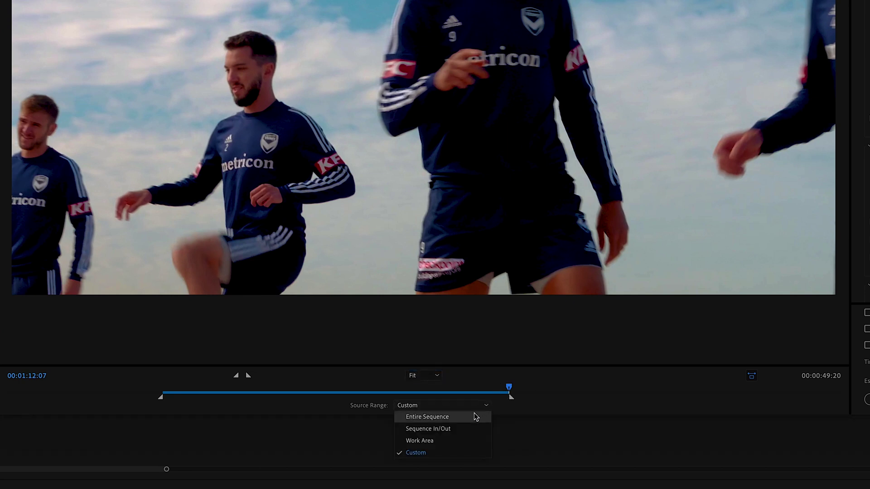
{"action": "left_click", "coordinate": [471, 418]}
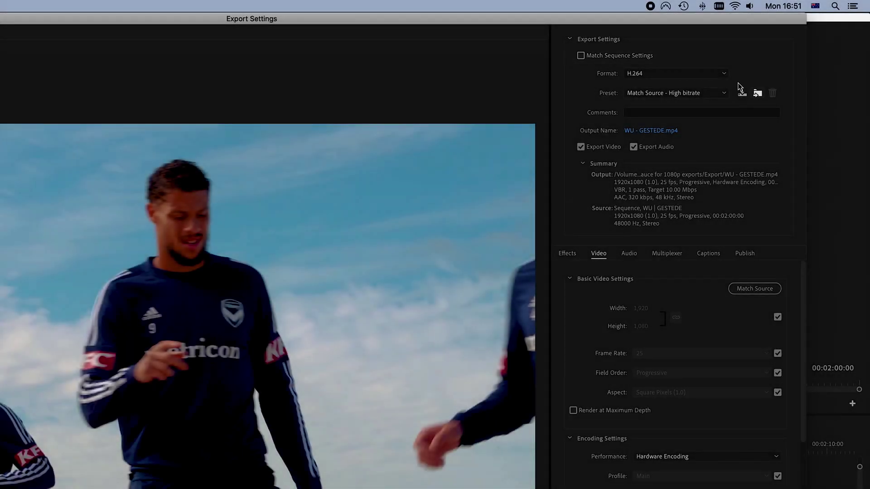
Choose H.264 as the export format and use the Custom preset
{"action": "left_click", "coordinate": [723, 74]}
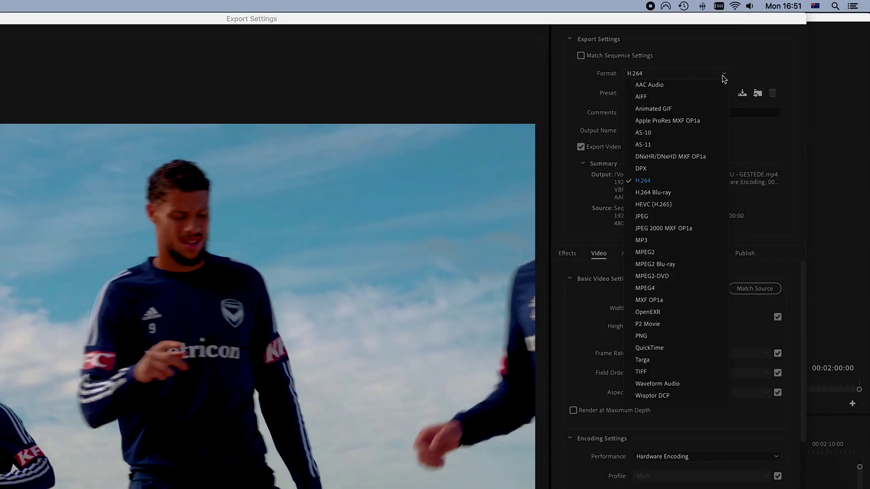
{"action": "left_click", "coordinate": [680, 180]}
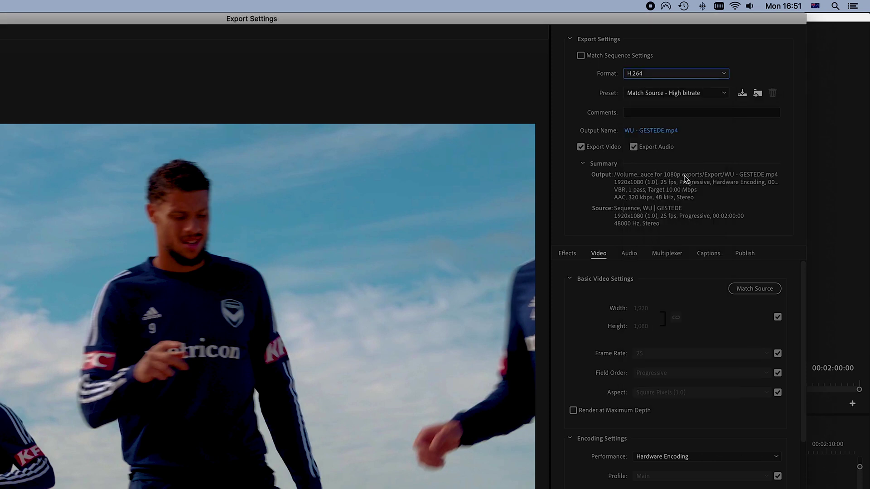
{"action": "left_click", "coordinate": [692, 93]}
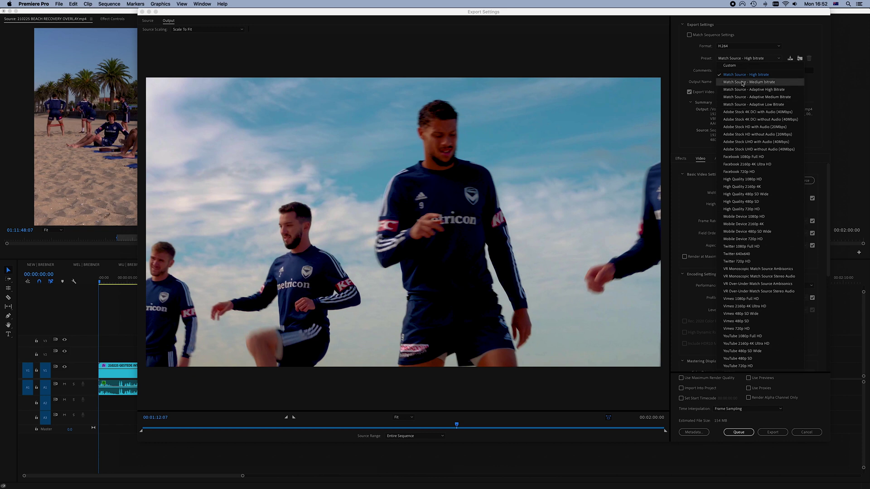
{"action": "left_click", "coordinate": [741, 66]}
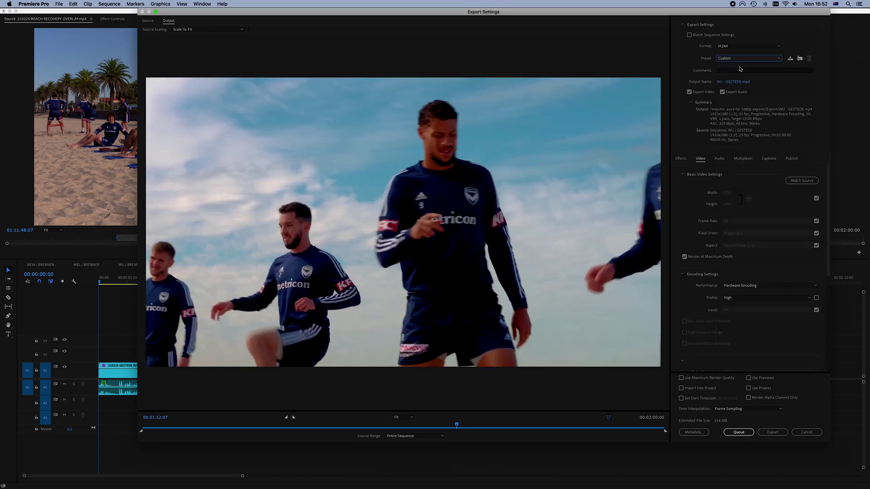
Name the output file "Export settings tutorial" and save it as an MP4 in the Export folder
{"action": "left_click", "coordinate": [727, 83]}
{"action": "type", "text": "Export settings tutorial"}
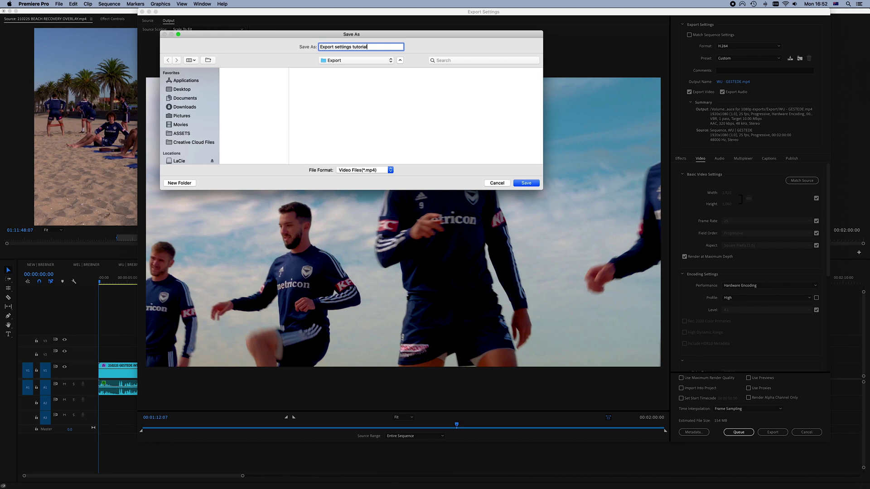
{"action": "key", "text": "Return"}
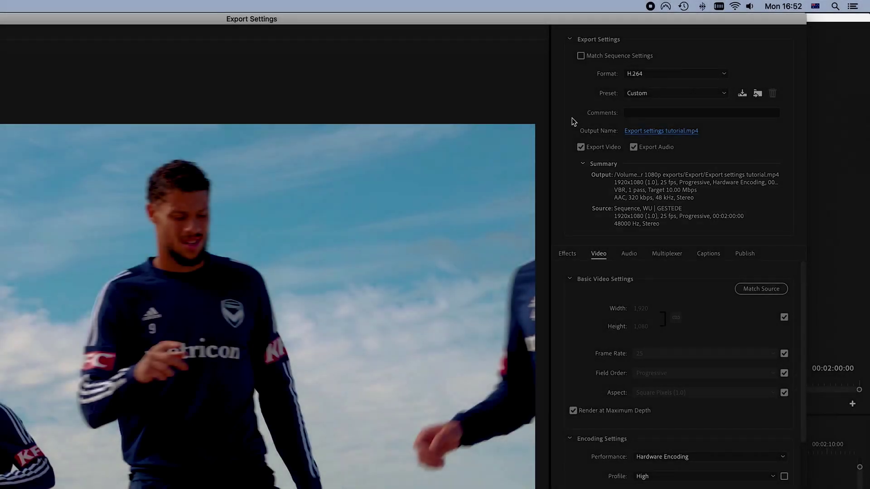
Review the effects, video, audio, multiplexer, captions and publish sections of the export settings
{"action": "left_click", "coordinate": [572, 254]}
{"action": "left_click", "coordinate": [599, 255]}
{"action": "left_click", "coordinate": [633, 257]}
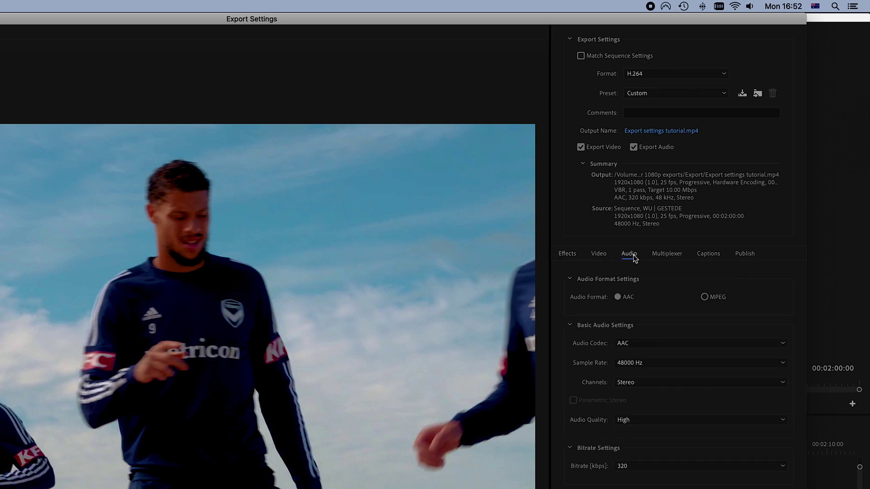
{"action": "left_click", "coordinate": [666, 254]}
{"action": "left_click", "coordinate": [710, 256]}
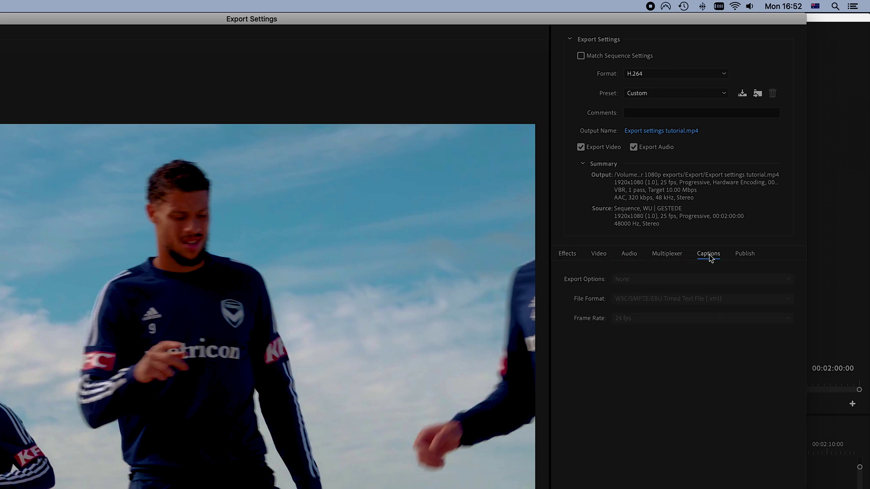
{"action": "left_click", "coordinate": [747, 257]}
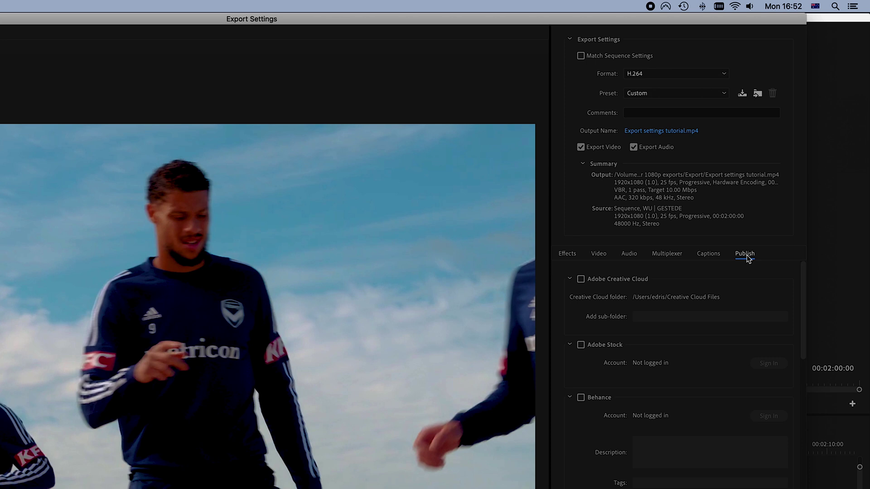
{"action": "left_click", "coordinate": [632, 256]}
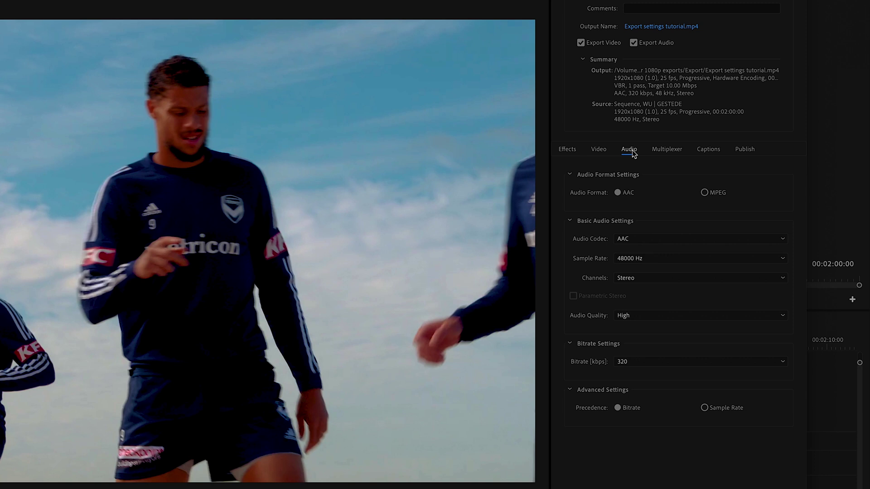
Match the basic video settings to the source and set the encoding performance to Software Encoding
{"action": "left_click", "coordinate": [599, 153]}
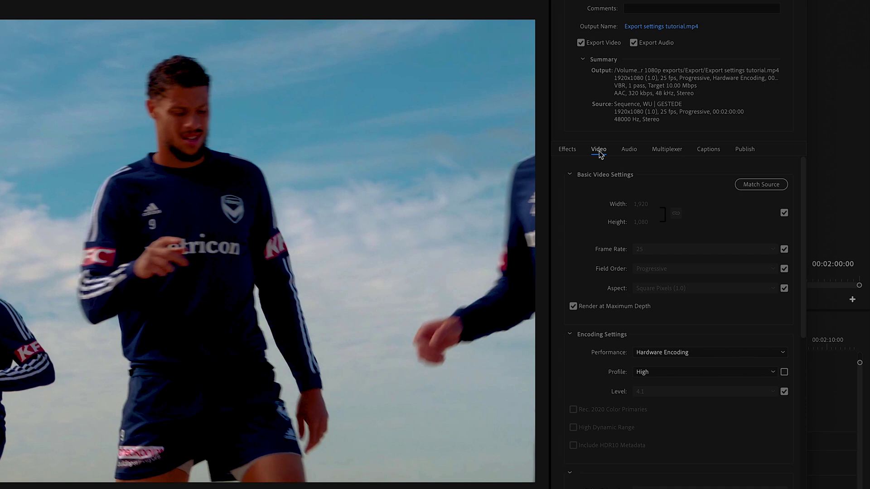
{"action": "left_click", "coordinate": [752, 183]}
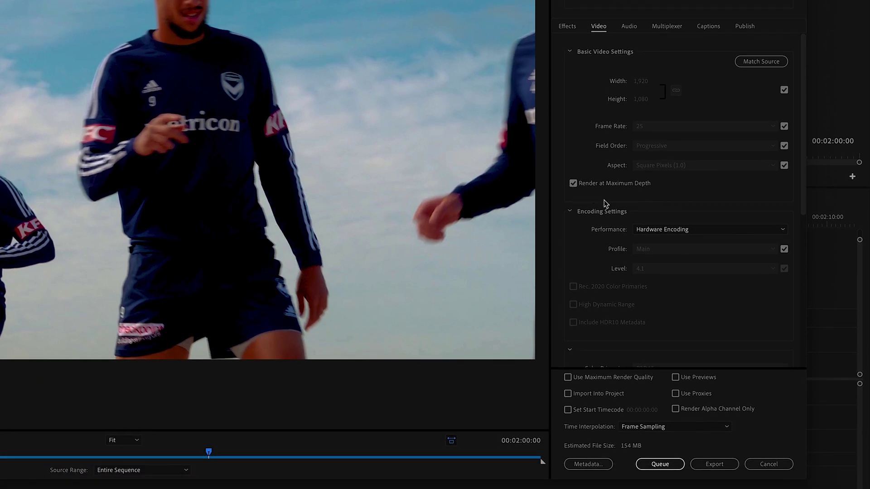
{"action": "left_click", "coordinate": [742, 230]}
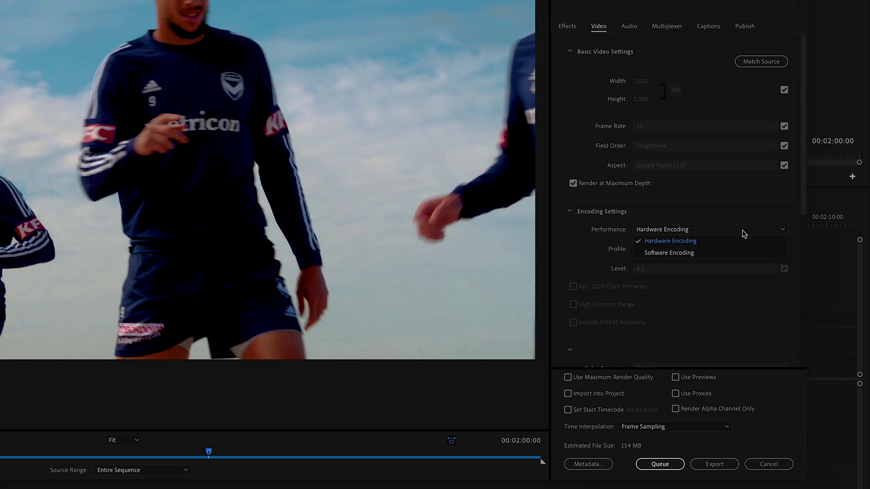
{"action": "left_click", "coordinate": [741, 253]}
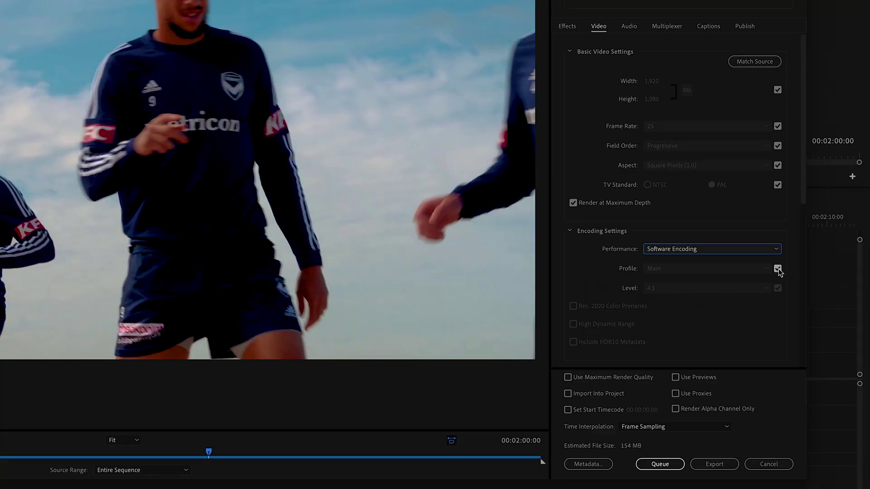
Set the encoding profile to High and release the encoding level from matching the source
{"action": "left_click", "coordinate": [777, 270]}
{"action": "left_click", "coordinate": [770, 270]}
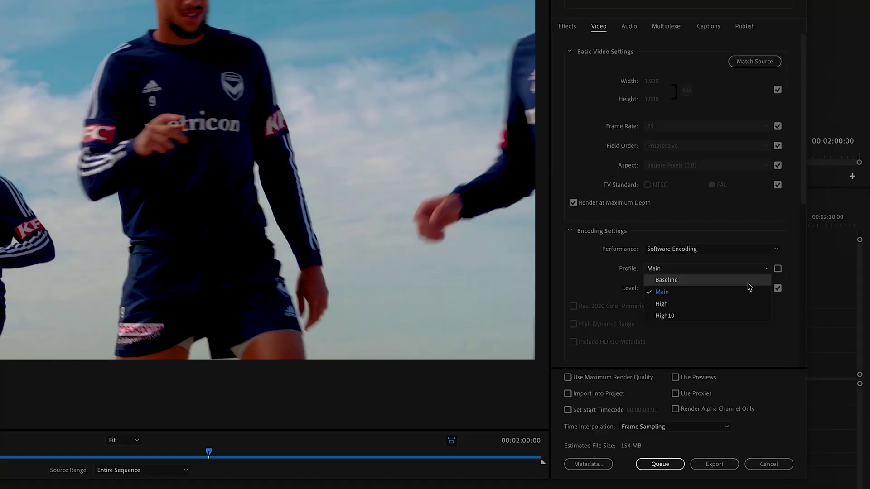
{"action": "left_click", "coordinate": [739, 304]}
{"action": "left_click", "coordinate": [777, 288]}
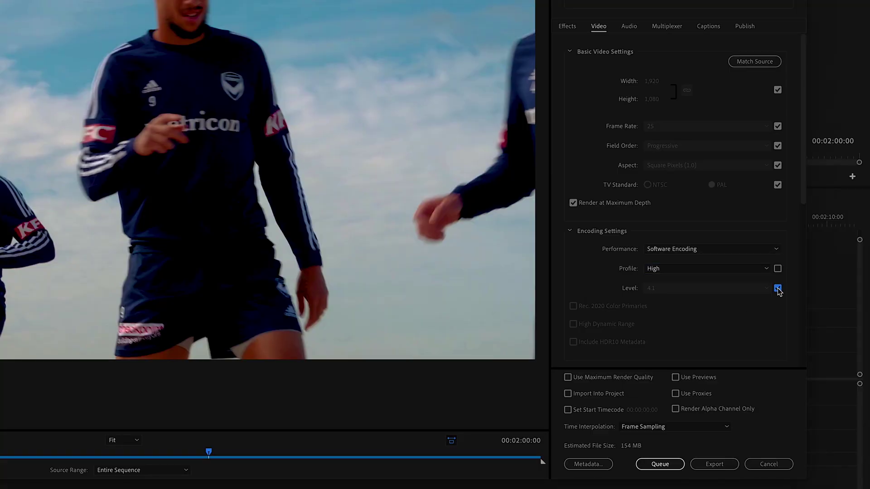
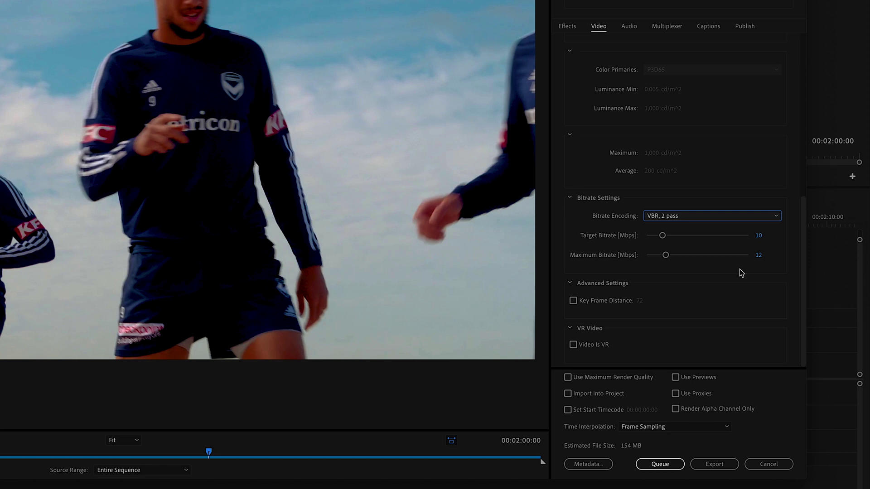
Set the target bitrate to 15 Mbps and the maximum bitrate to 50 Mbps
{"action": "left_click", "coordinate": [760, 235]}
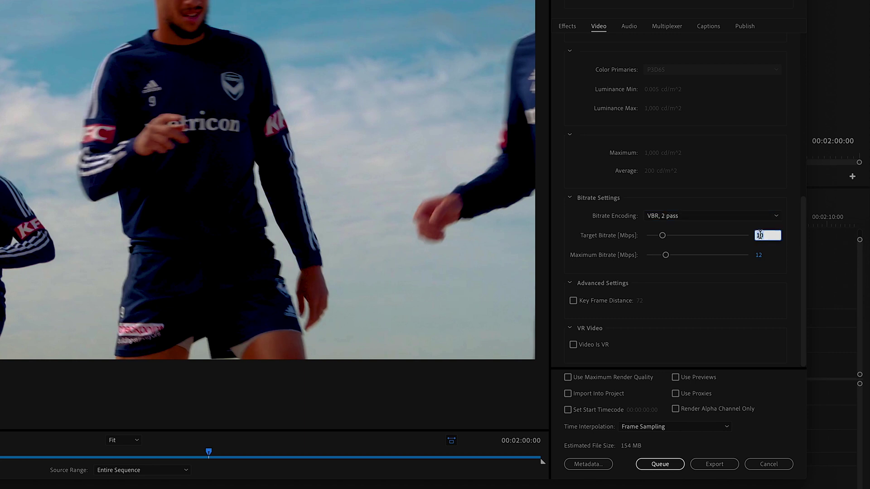
{"action": "type", "text": "15"}
{"action": "key", "text": "Return"}
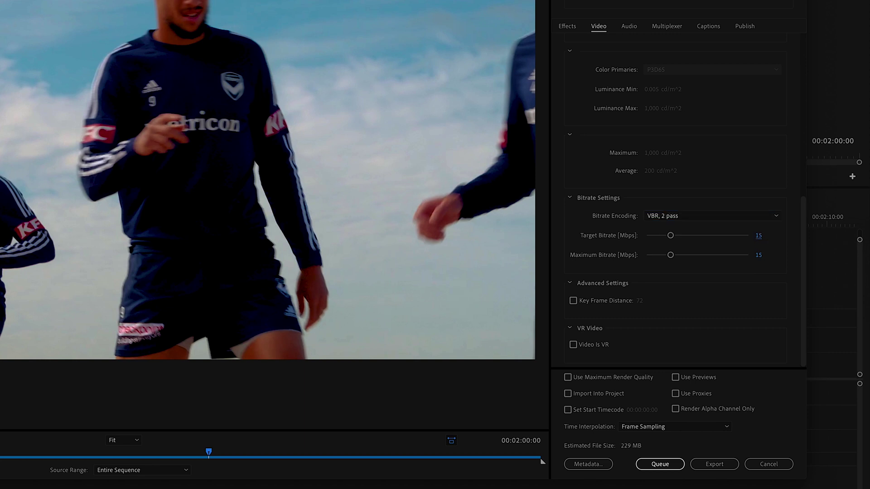
{"action": "left_click", "coordinate": [759, 255]}
{"action": "type", "text": "50"}
{"action": "key", "text": "Return"}
Try to switch the encoding performance to Hardware Encoding
{"action": "scroll", "coordinate": [727, 276], "scroll_direction": "up", "scroll_amount": 8}
{"action": "left_click", "coordinate": [748, 249]}
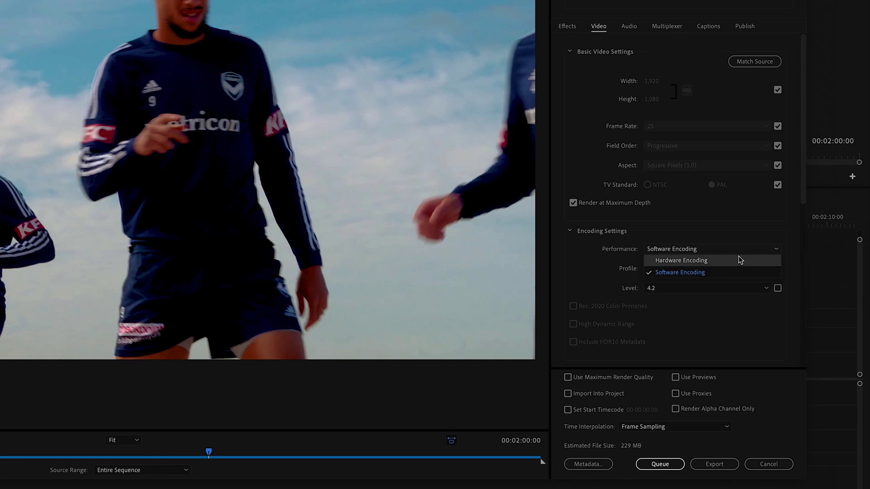
{"action": "left_click", "coordinate": [730, 261]}
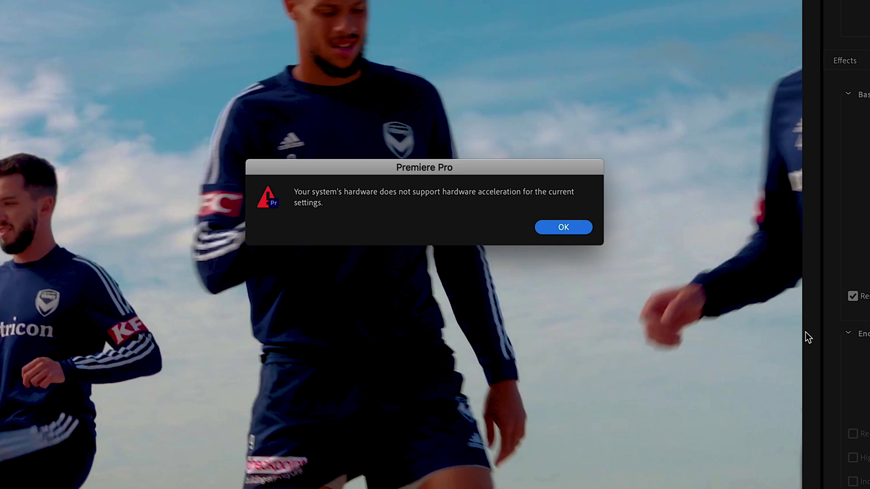
{"action": "left_click", "coordinate": [570, 231]}
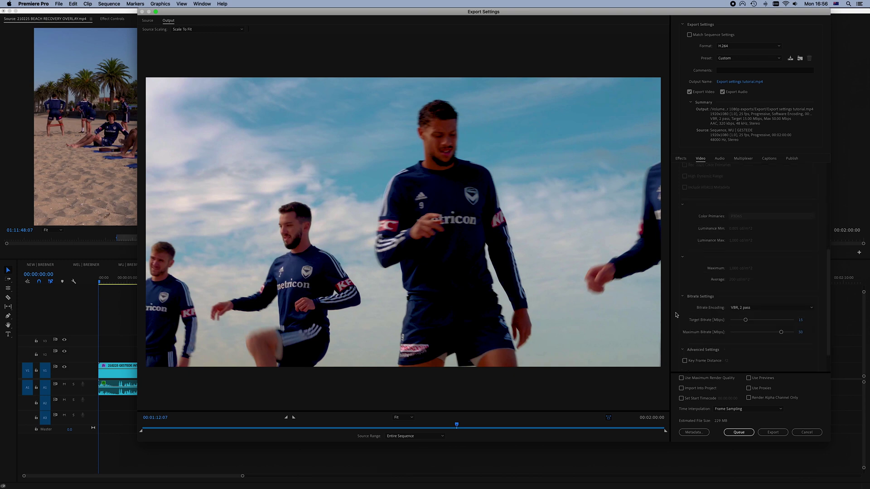
Enable Use Maximum Render Quality for the export
{"action": "scroll", "coordinate": [676, 315], "scroll_direction": "down", "scroll_amount": 2}
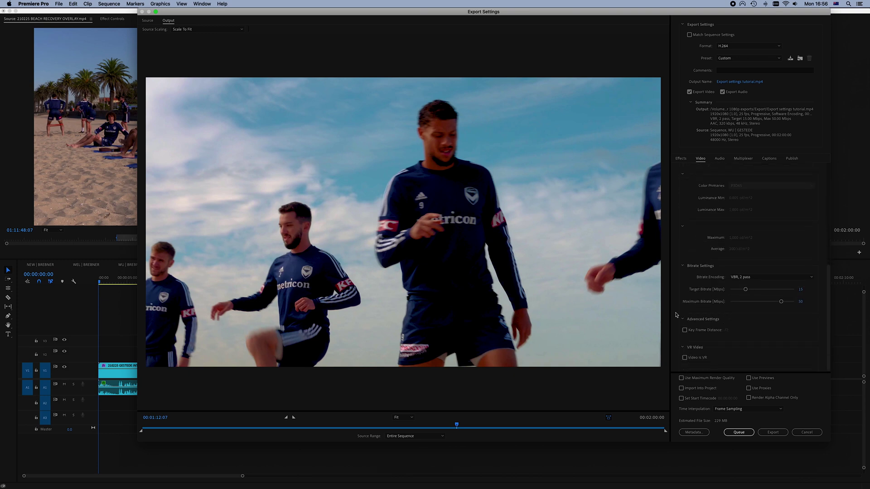
{"action": "left_click", "coordinate": [682, 378]}
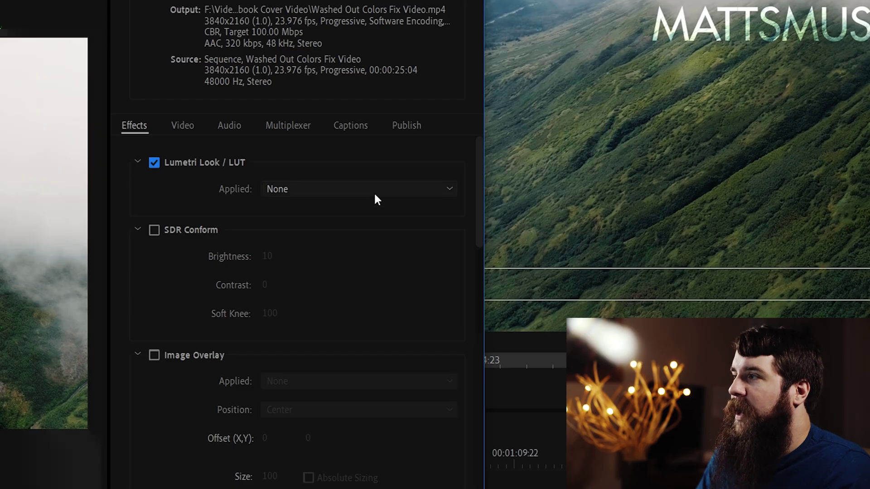
Open the file chooser for applying a Lumetri Look / LUT to the Washed Out Colors Fix Video export
{"action": "left_click", "coordinate": [407, 189]}
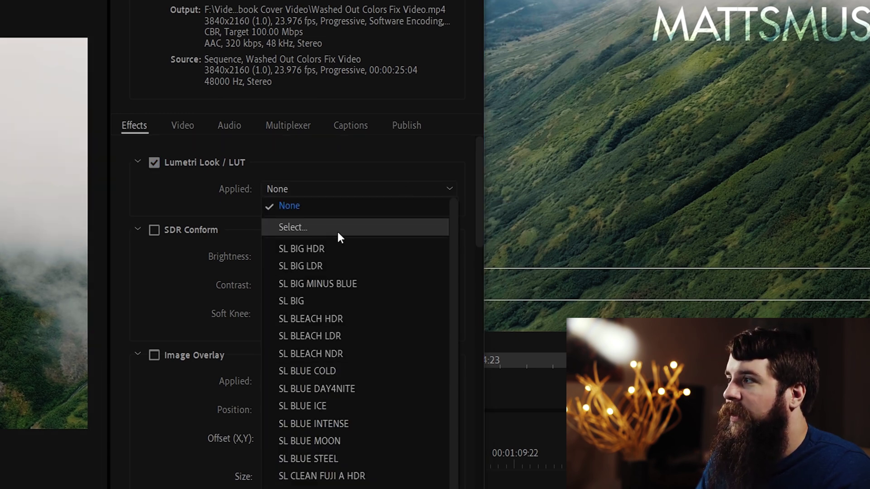
{"action": "left_click", "coordinate": [343, 229]}
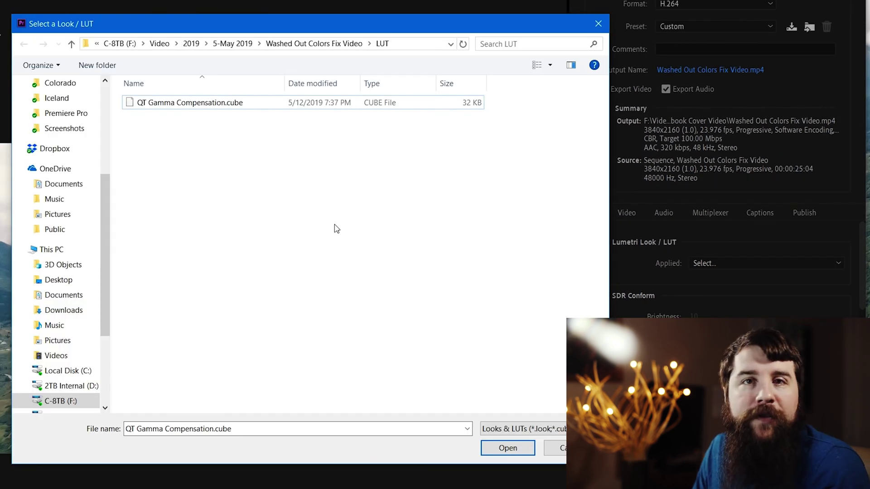